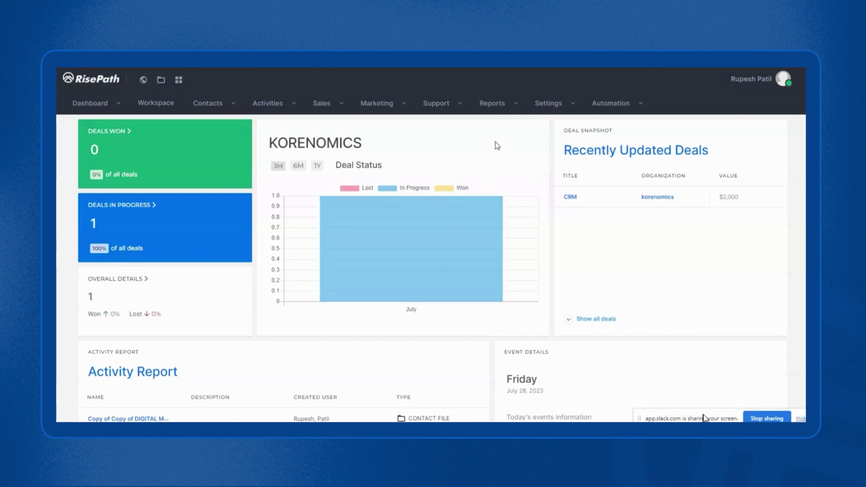
# Step: Go to the Tickets list through the Support menu in the top navigation
pyautogui.click(460, 109)
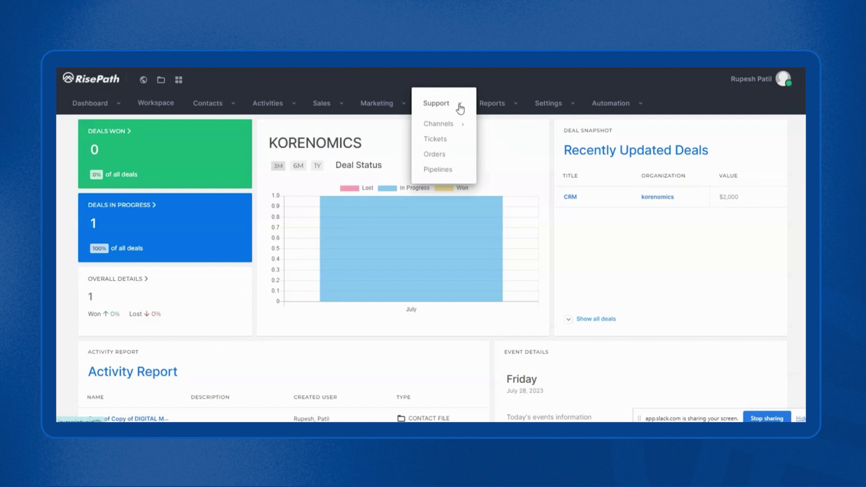
pyautogui.moveTo(453, 128)
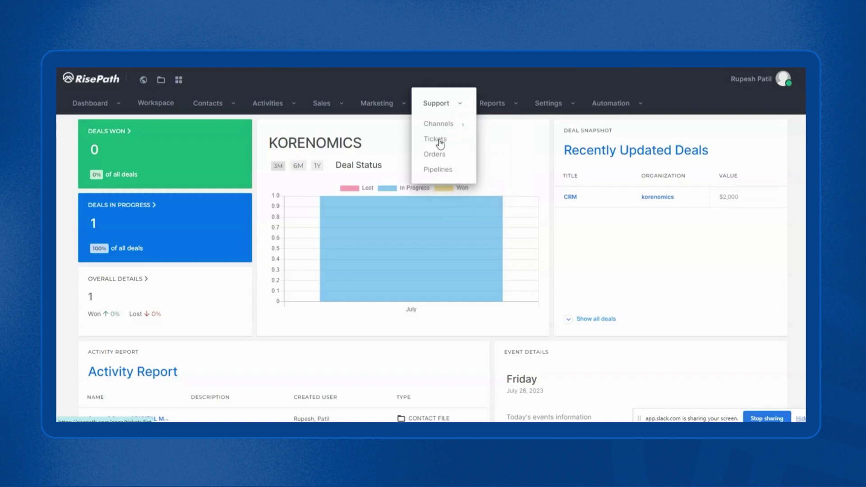
pyautogui.click(439, 141)
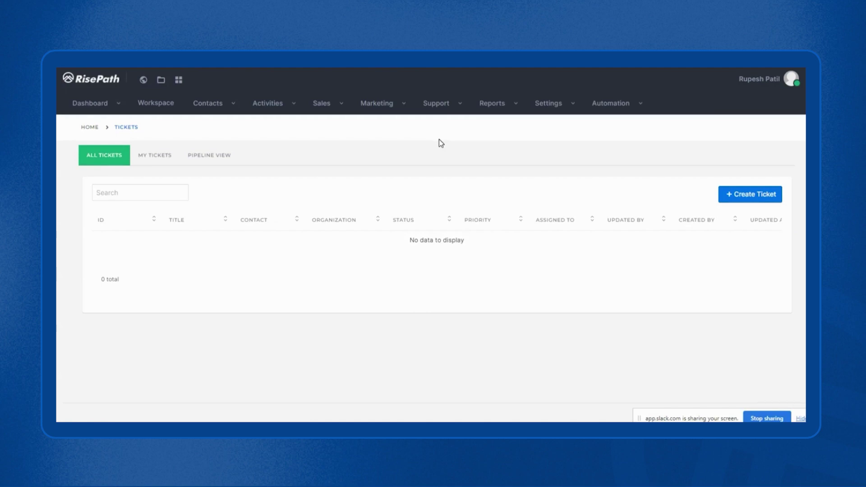
# Step: Start a new ticket and choose #5353 as its Ticket Name
pyautogui.click(750, 195)
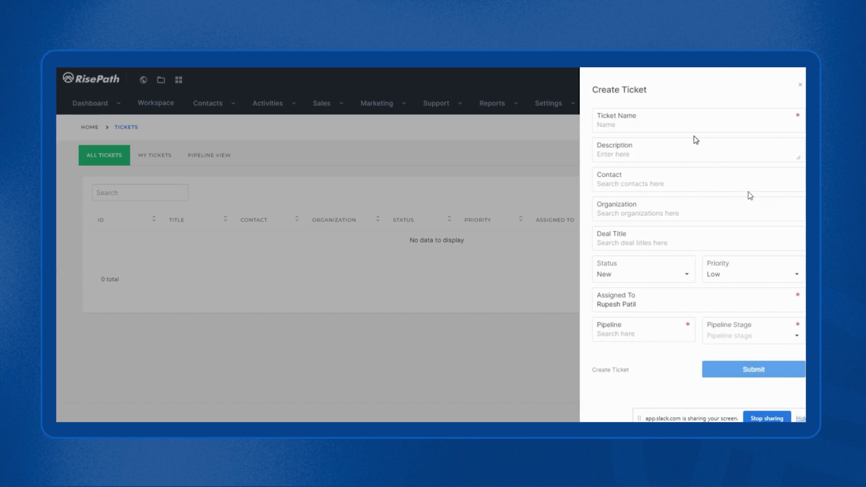
pyautogui.click(666, 127)
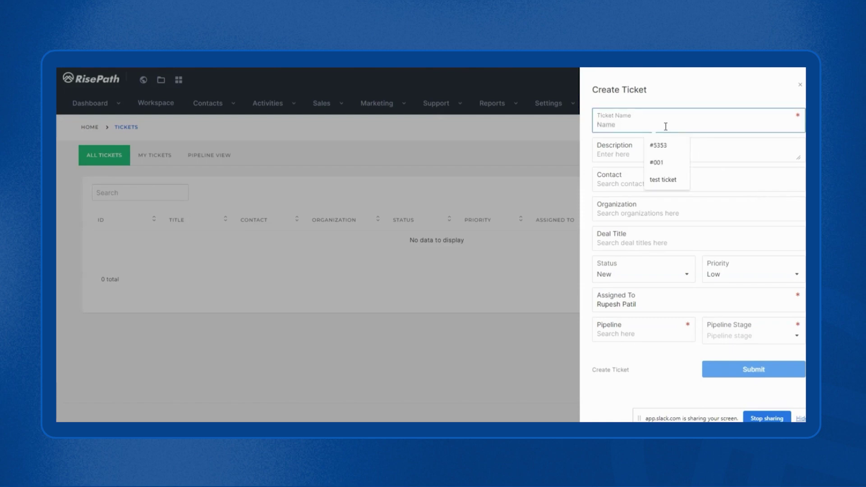
pyautogui.click(660, 140)
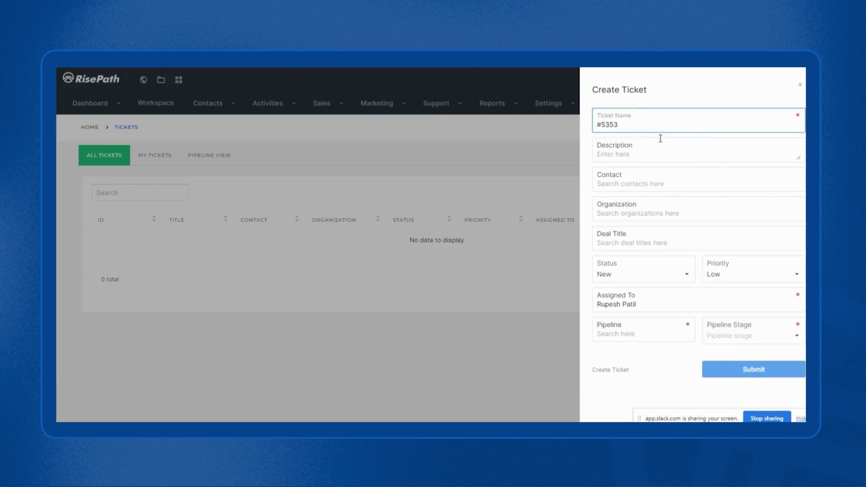
# Step: Enter 'Order not fullfiled' as the ticket description
pyautogui.click(621, 155)
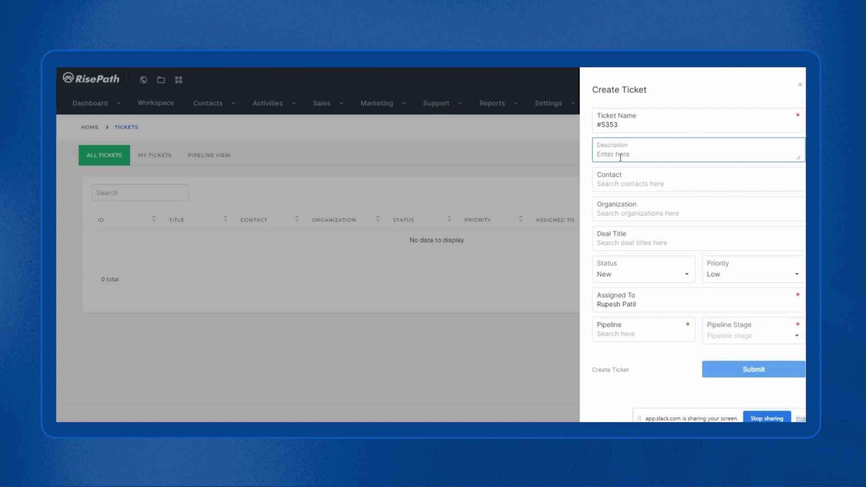
pyautogui.write('Order not fullfiled')
pyautogui.click(636, 190)
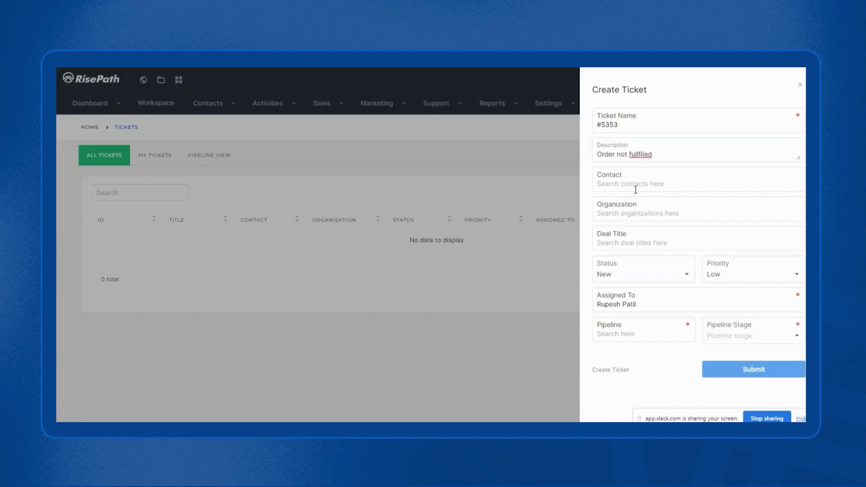
pyautogui.click(635, 189)
# Step: Search for and select the suggested existing contact for the ticket
pyautogui.write('ru')
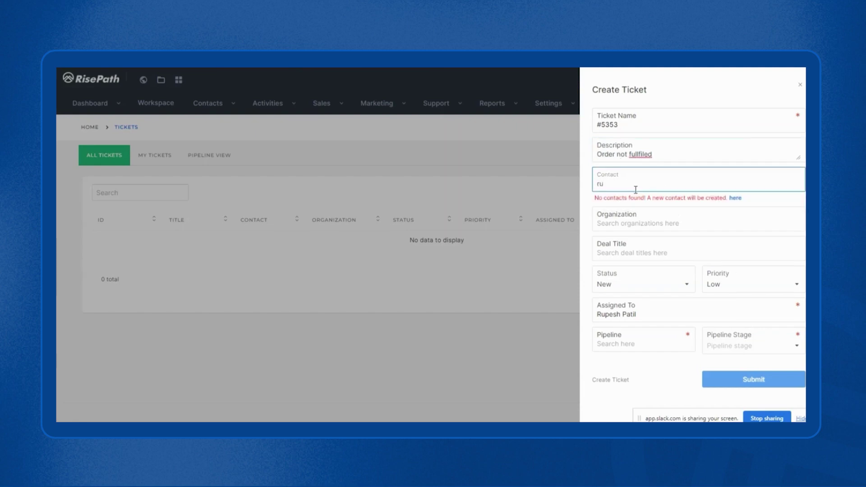
pyautogui.press('BackSpace')
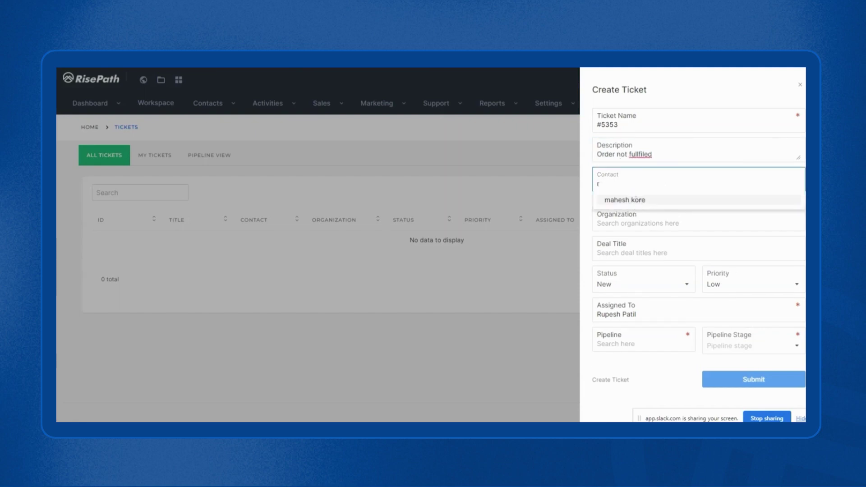
pyautogui.click(637, 201)
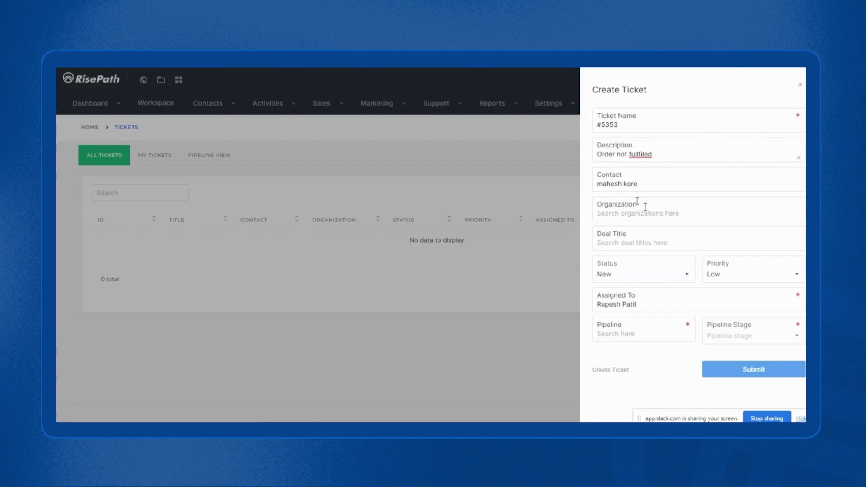
# Step: Set the ticket's organization to korenomics
pyautogui.click(640, 211)
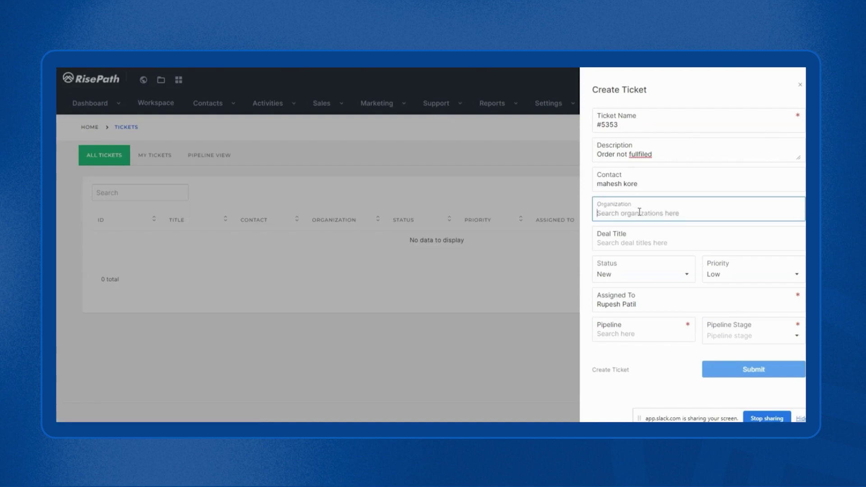
pyautogui.write('ko')
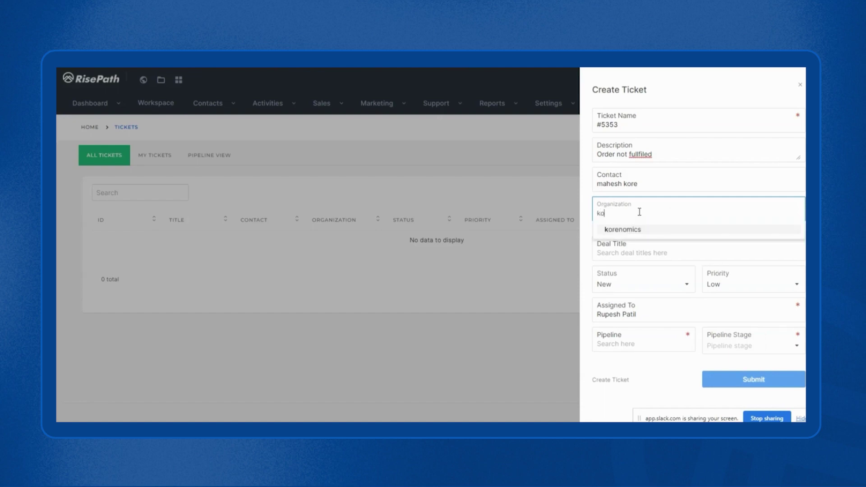
pyautogui.click(630, 232)
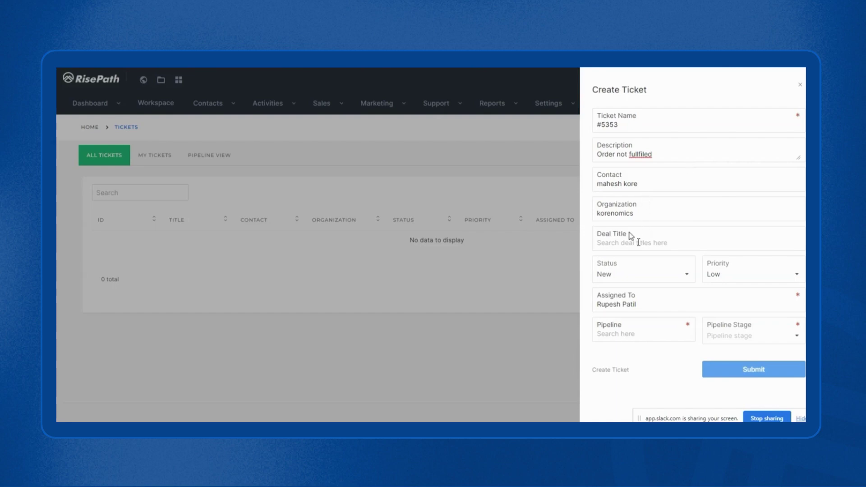
pyautogui.click(639, 243)
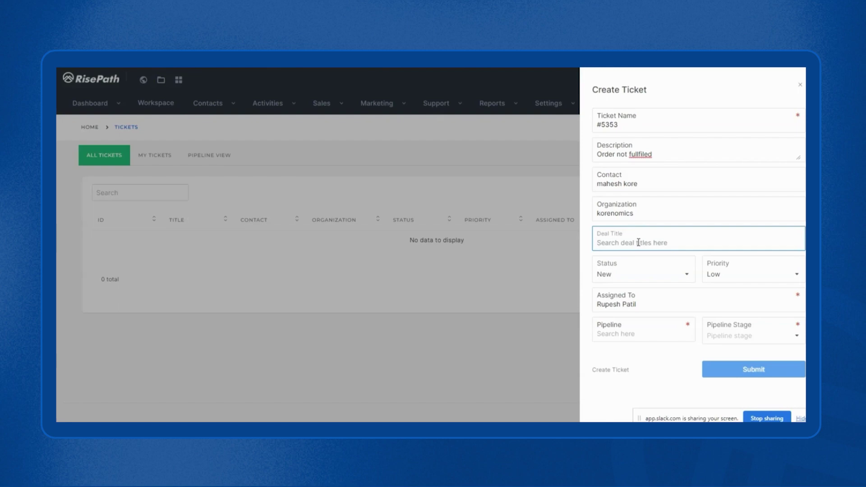
# Step: Decline the Sticky Keys prompt and enter 'Goods not delivered' as the deal title
pyautogui.press('shift')
pyautogui.press('shift')
pyautogui.press('shift')
pyautogui.press('shift')
pyautogui.press('shift')
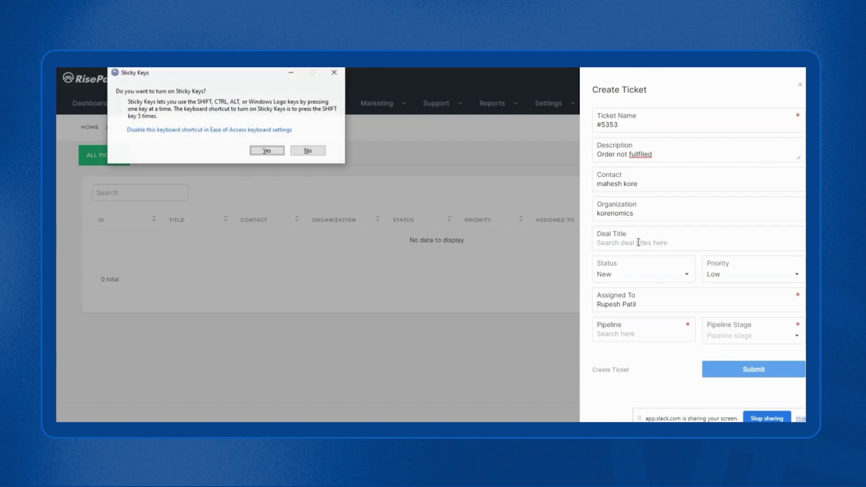
pyautogui.click(315, 152)
pyautogui.write('not')
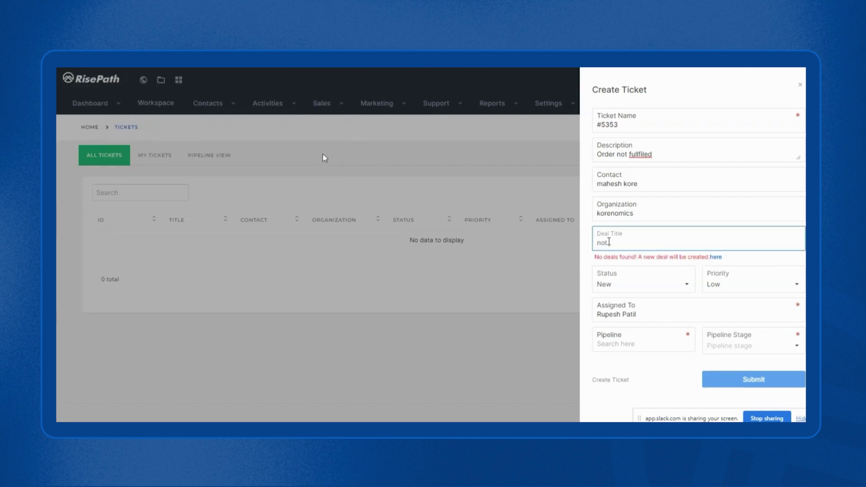
pyautogui.press('BackSpace')
pyautogui.press('BackSpace')
pyautogui.press('BackSpace')
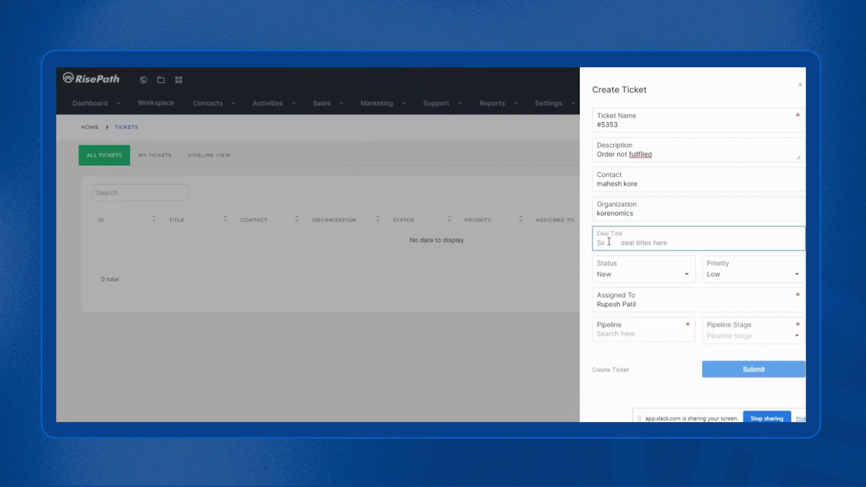
pyautogui.write('N')
pyautogui.press('BackSpace')
pyautogui.write('Foch')
pyautogui.press('BackSpace')
pyautogui.press('BackSpace')
pyautogui.press('BackSpace')
pyautogui.press('BackSpace')
pyautogui.write('Good')
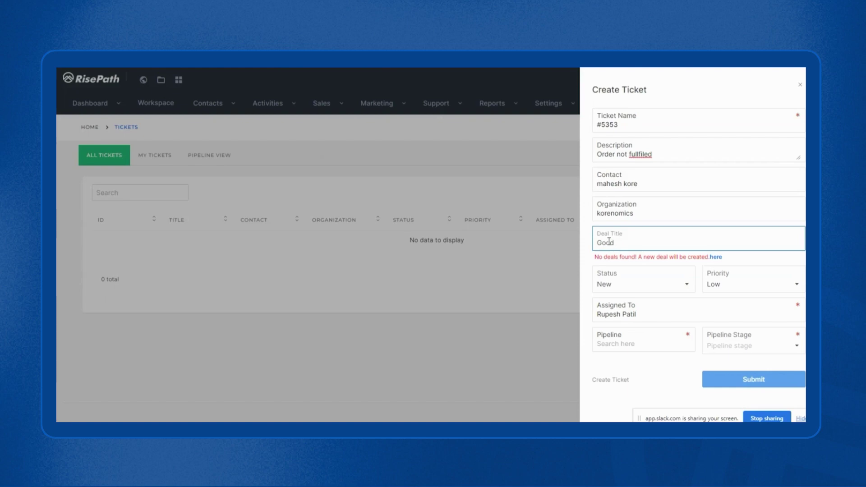
pyautogui.write('s not delivered')
# Step: Keep the ticket status as New and set its priority to Critical
pyautogui.click(619, 280)
pyautogui.click(619, 281)
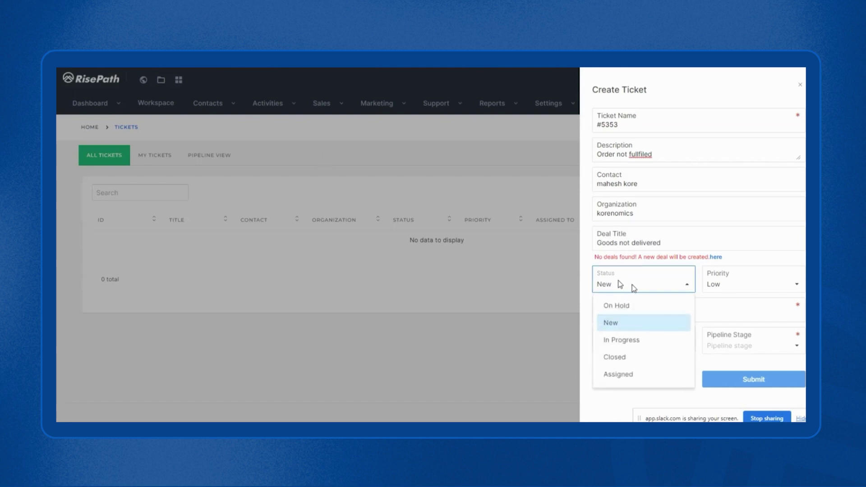
pyautogui.click(632, 285)
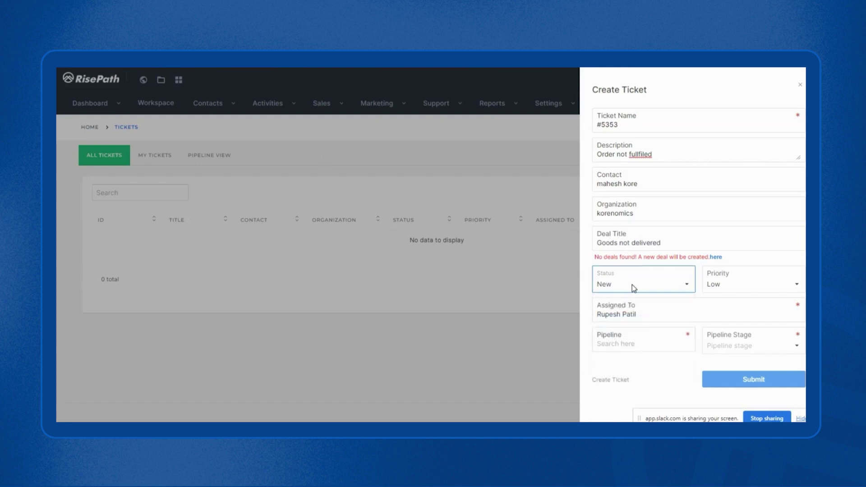
pyautogui.click(720, 284)
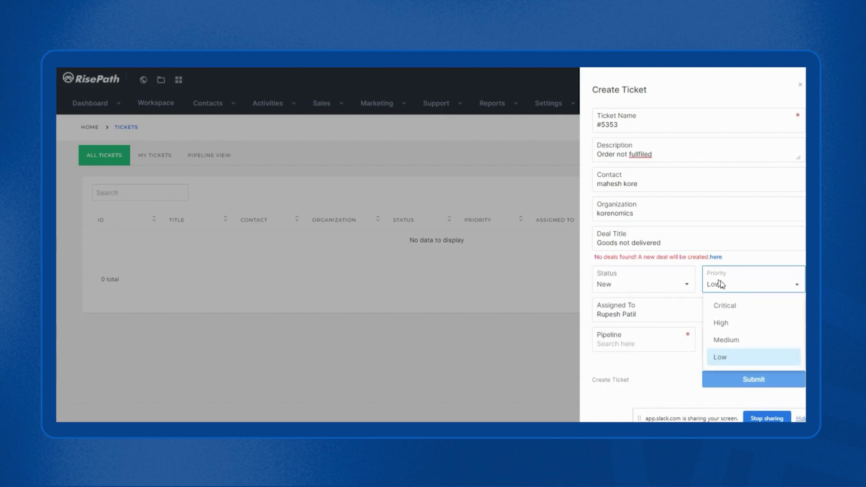
pyautogui.click(727, 305)
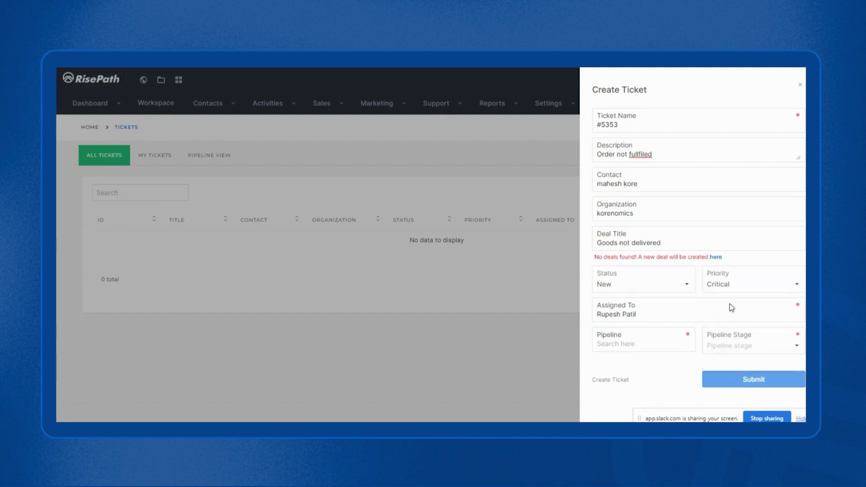
pyautogui.click(680, 315)
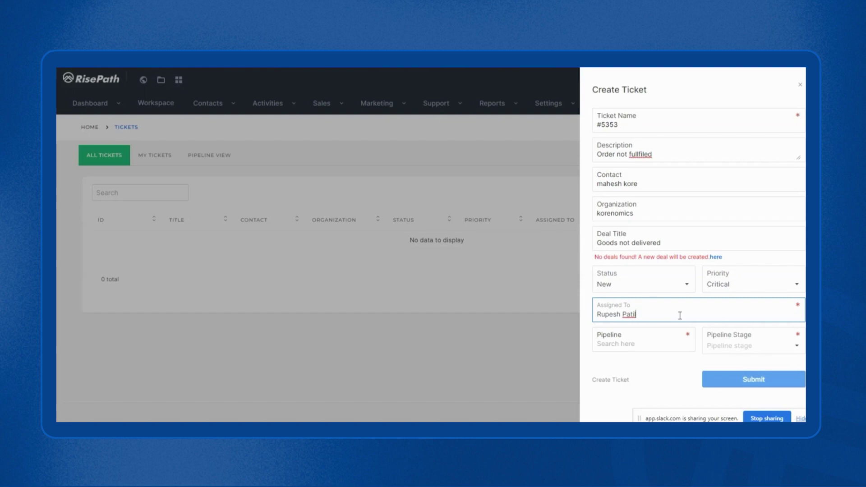
# Step: Put the ticket in the korenomics pipeline at the Contact Made stage and submit it
pyautogui.click(650, 343)
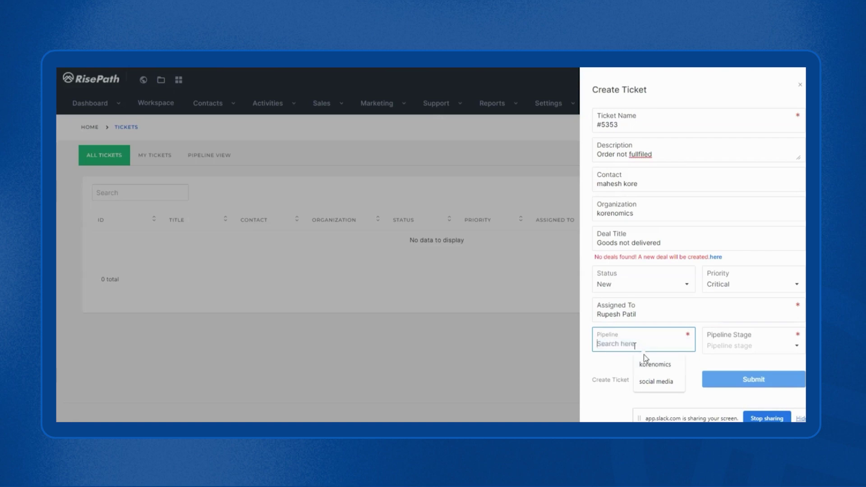
pyautogui.click(650, 363)
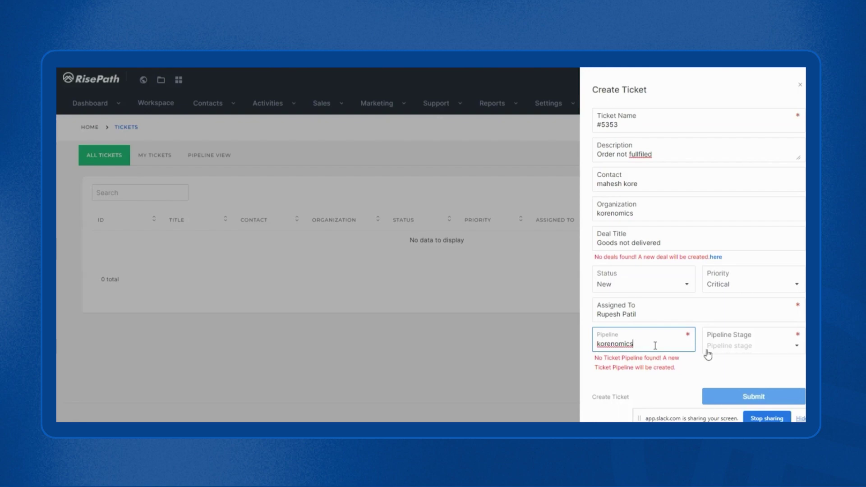
pyautogui.click(727, 347)
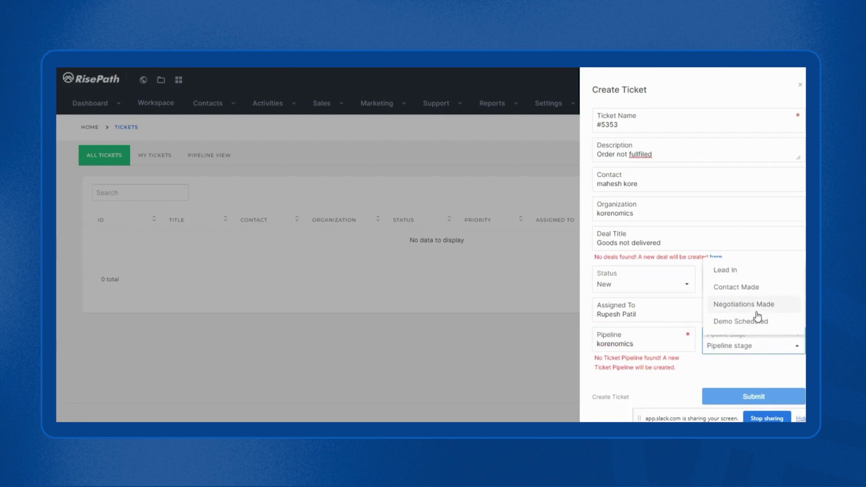
pyautogui.click(752, 291)
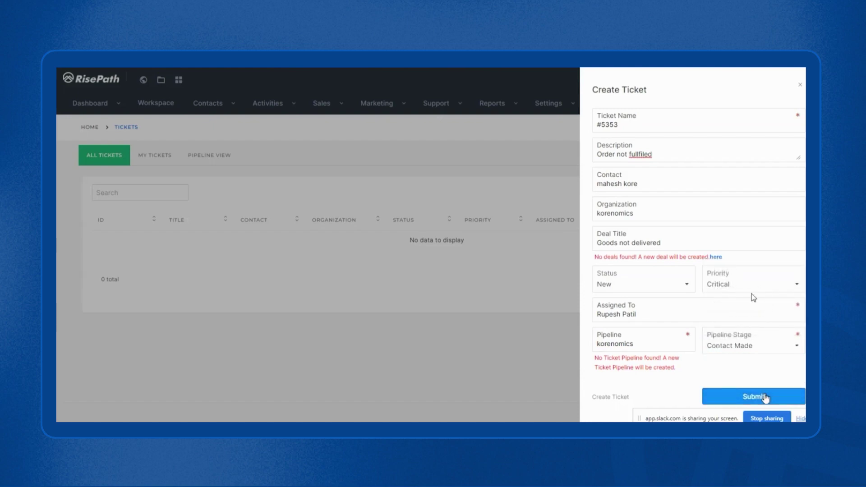
pyautogui.click(766, 398)
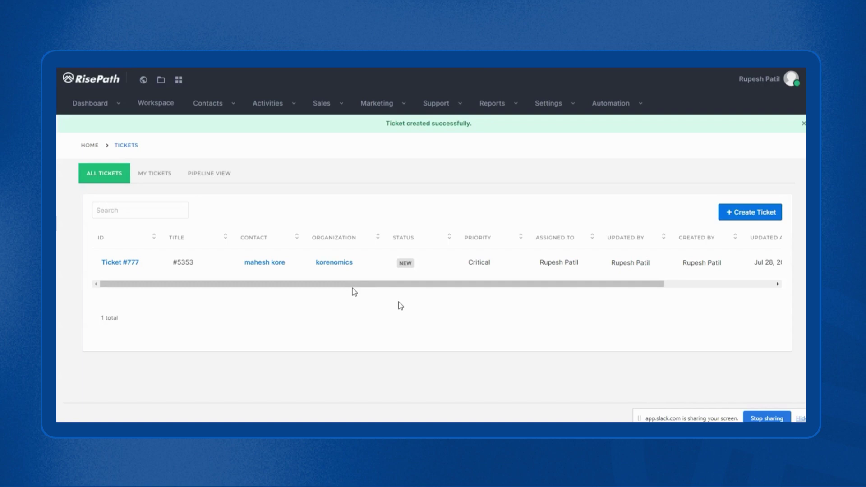
# Step: Open the Ticket #777 entry from the tickets list
pyautogui.click(133, 264)
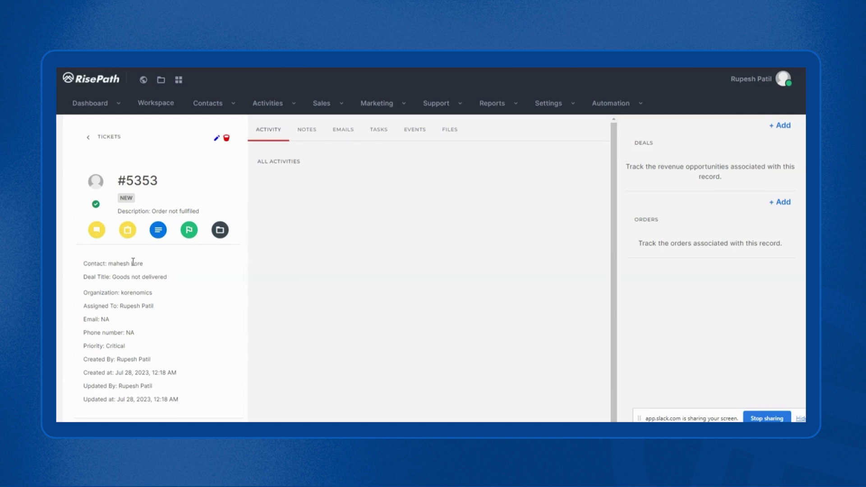
pyautogui.click(92, 232)
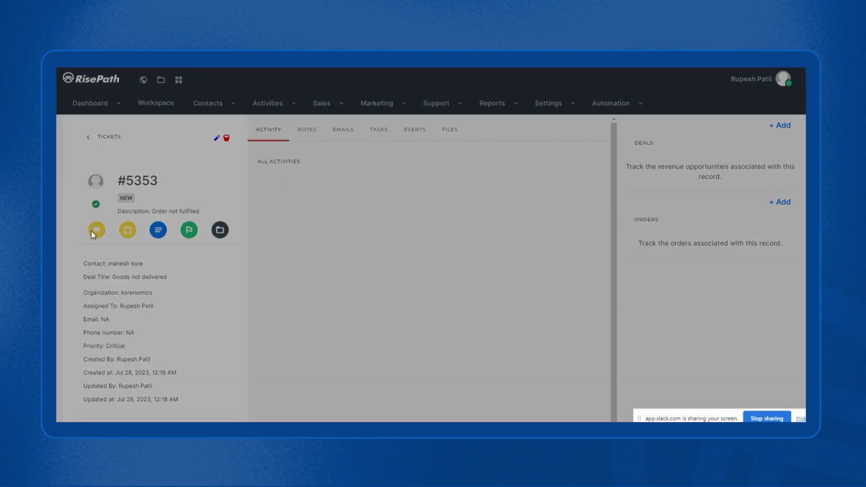
pyautogui.click(282, 204)
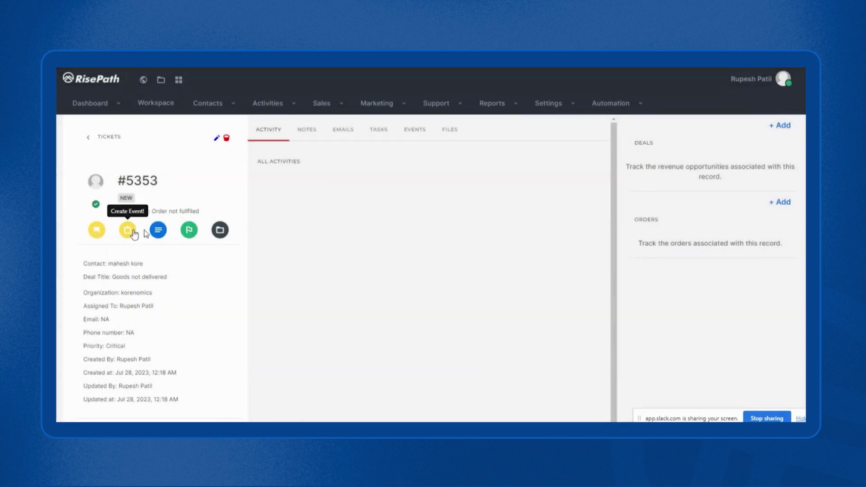
pyautogui.click(128, 230)
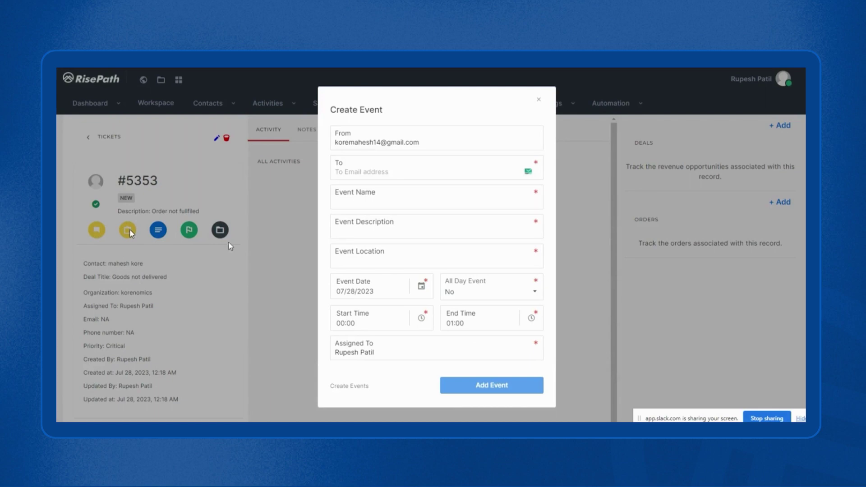
pyautogui.click(251, 242)
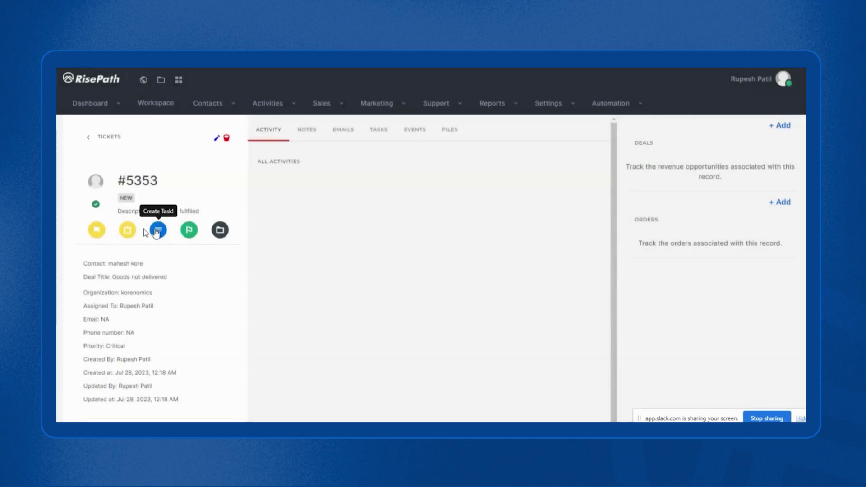
pyautogui.click(157, 231)
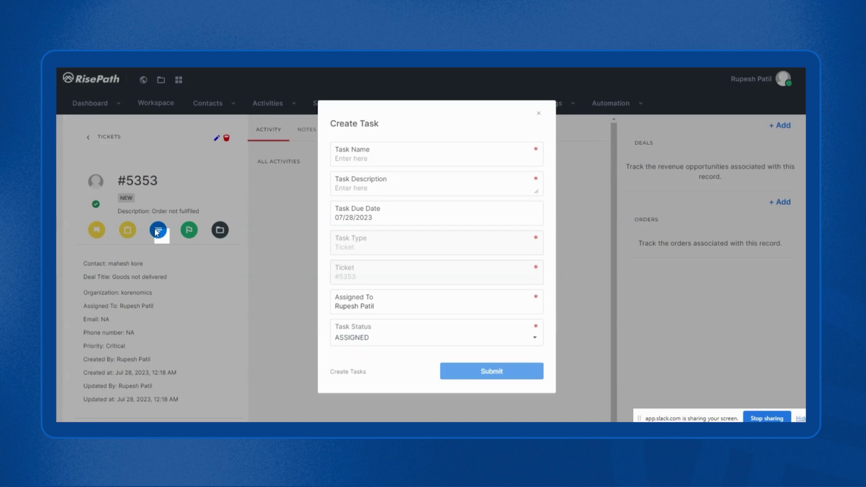
pyautogui.click(264, 239)
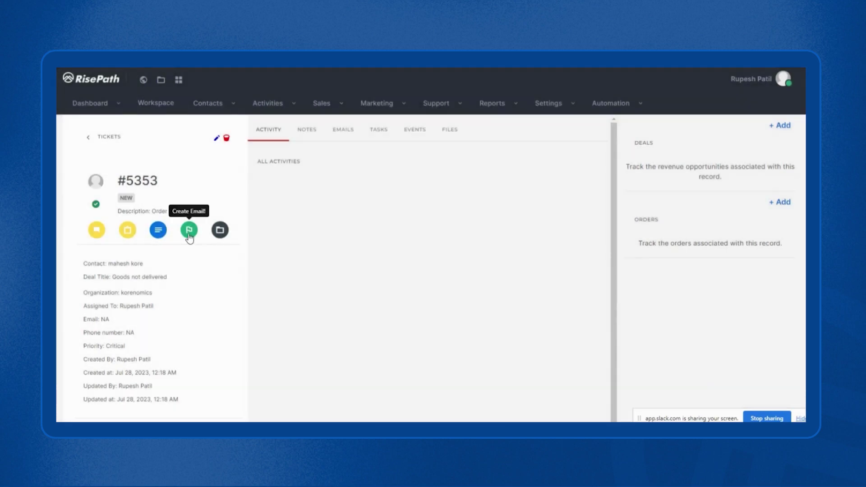
pyautogui.click(189, 231)
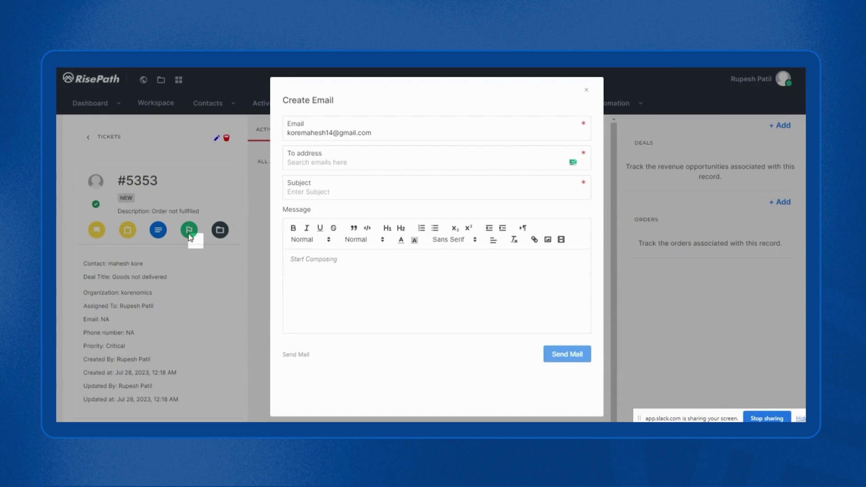
pyautogui.click(207, 235)
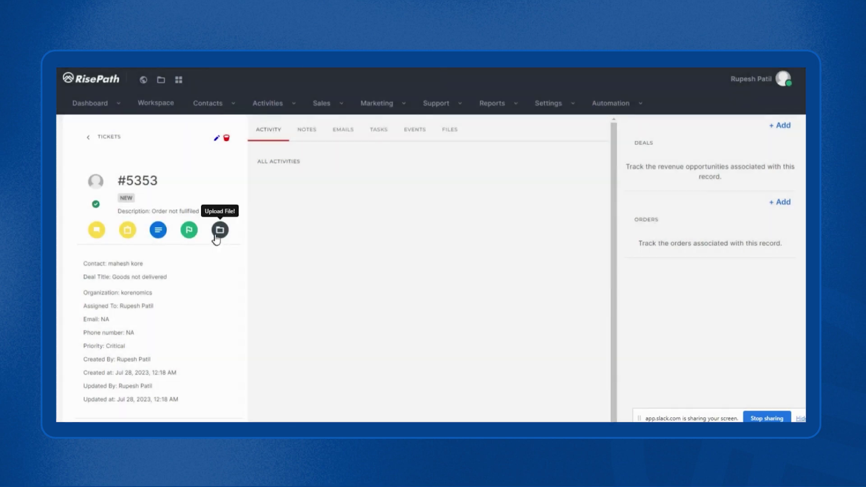
pyautogui.click(216, 238)
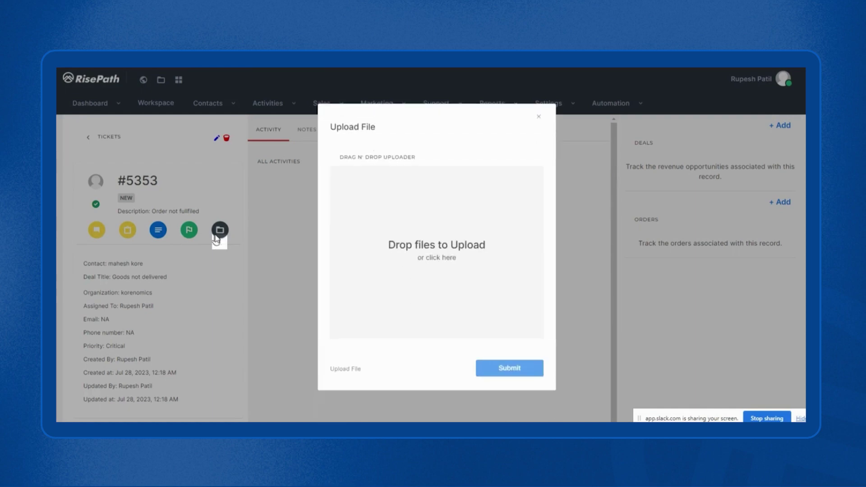
pyautogui.click(250, 226)
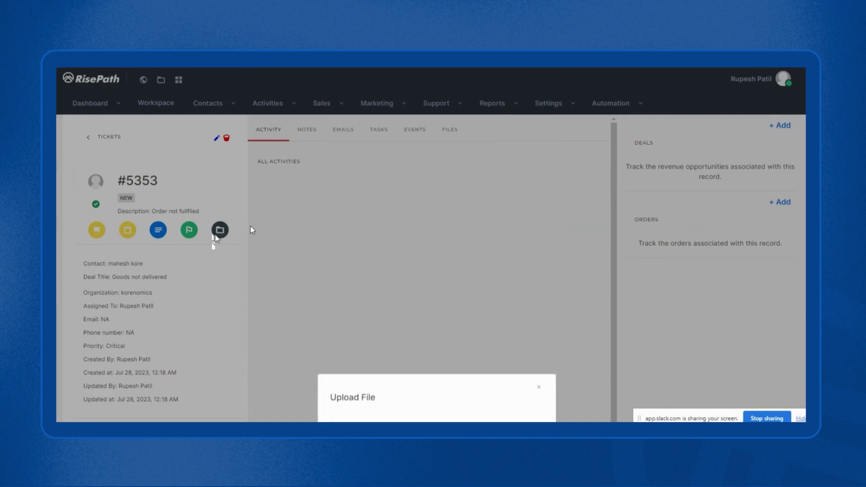